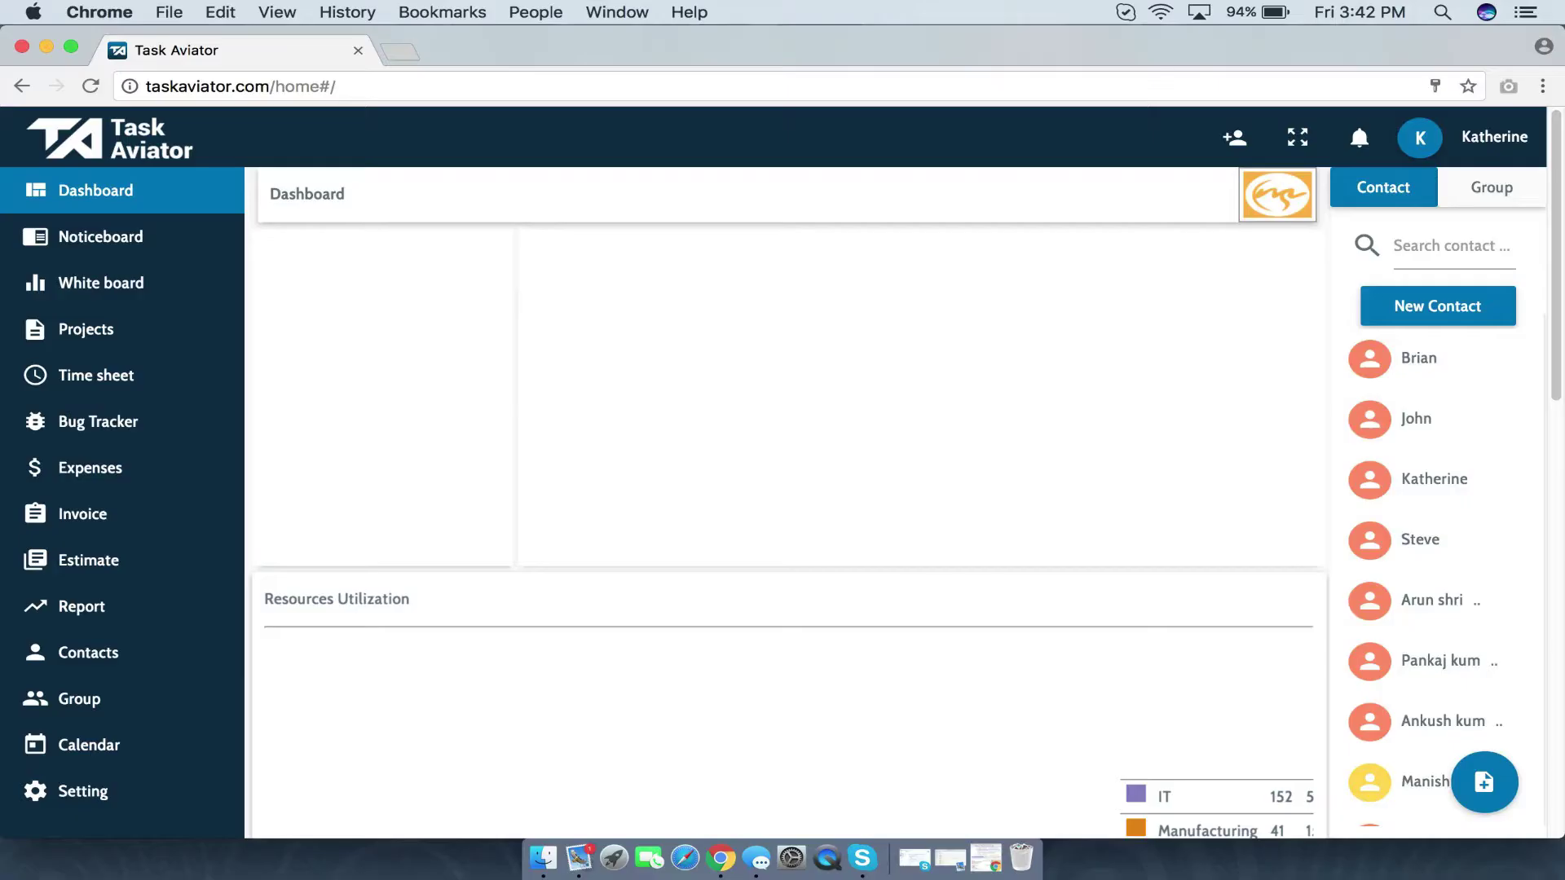
scroll(788, 501, "down", 3)
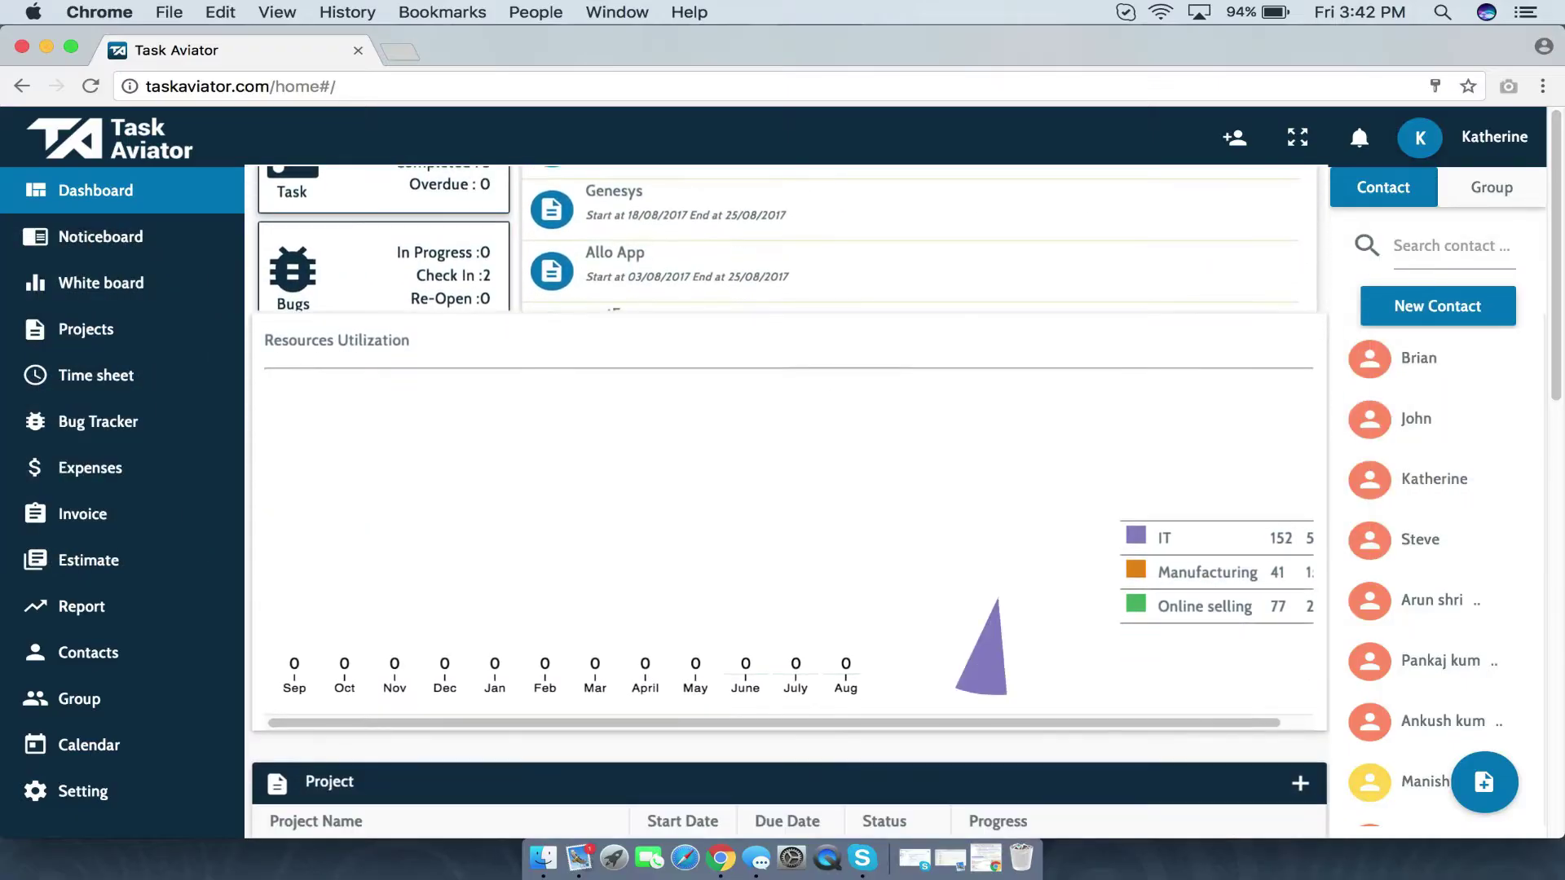
scroll(788, 502, "down", 1)
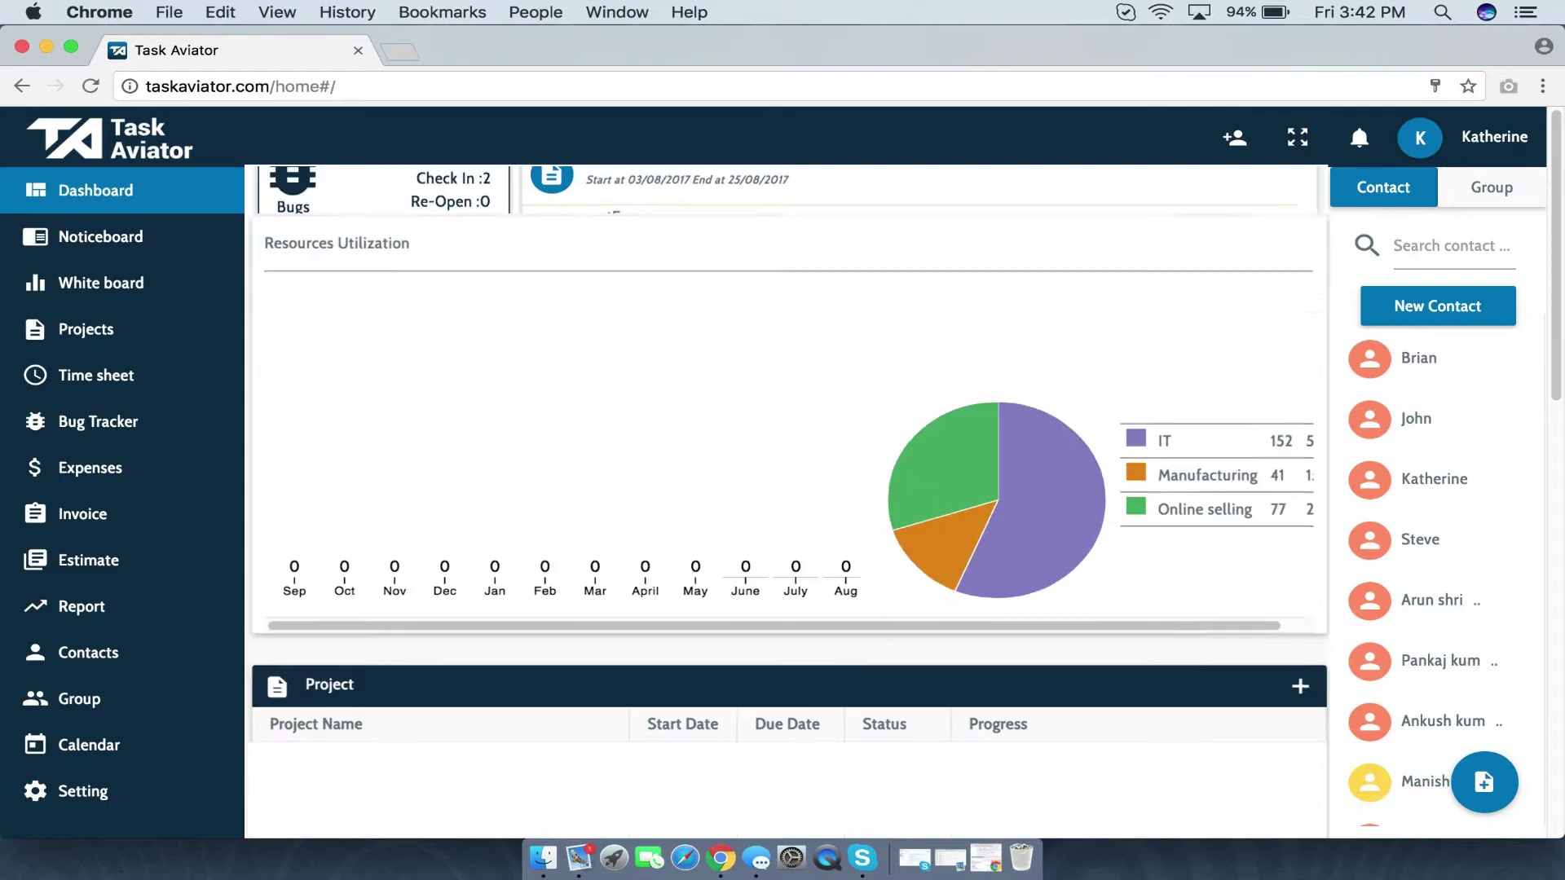
scroll(787, 502, "down", 4)
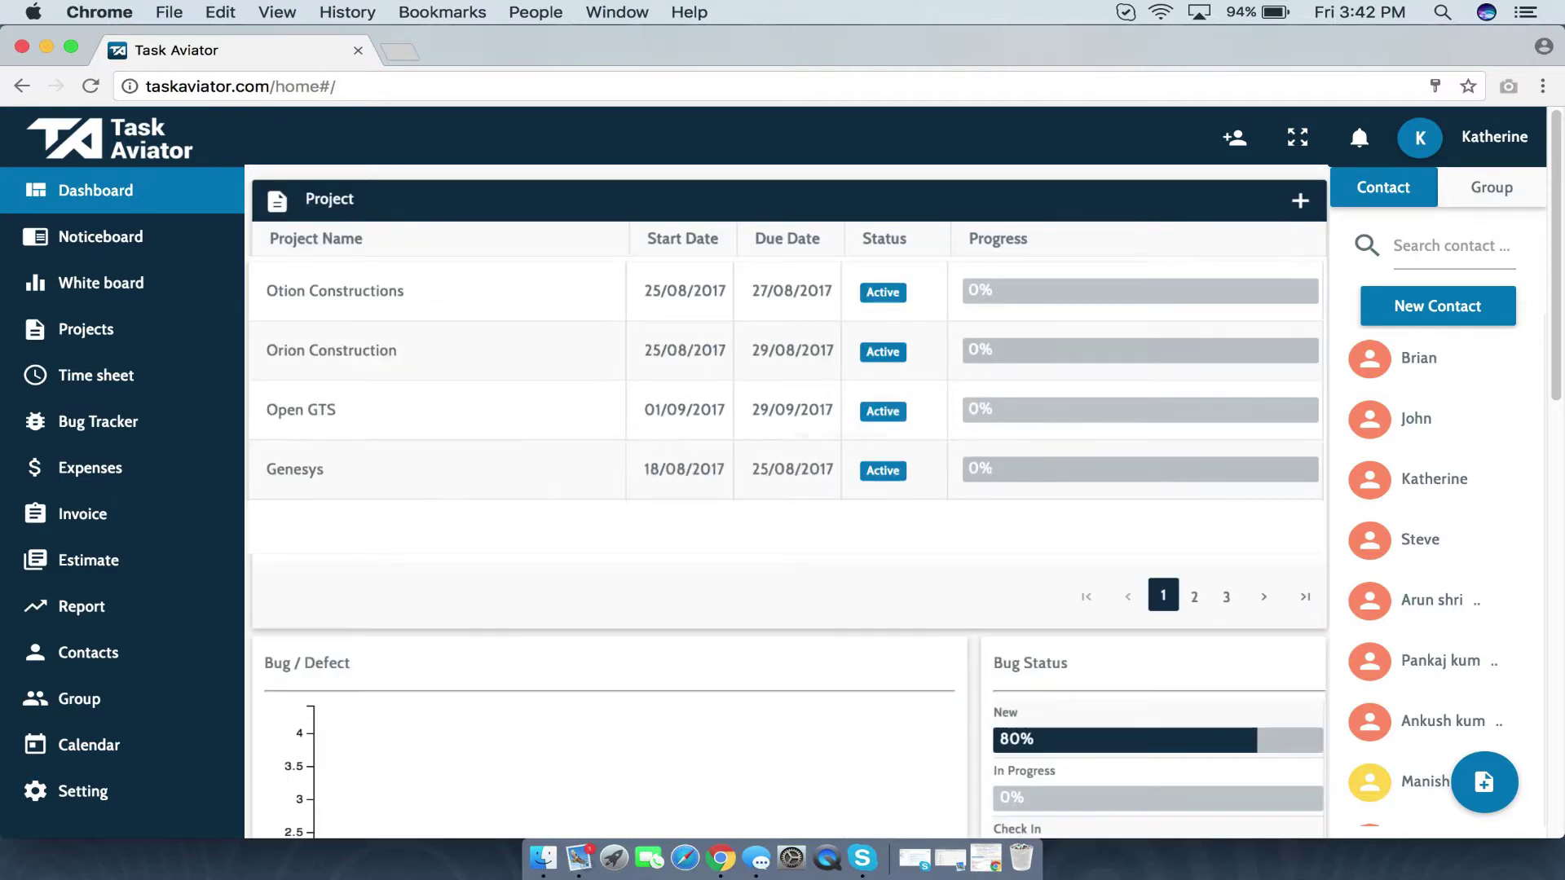
scroll(788, 502, "down", 2)
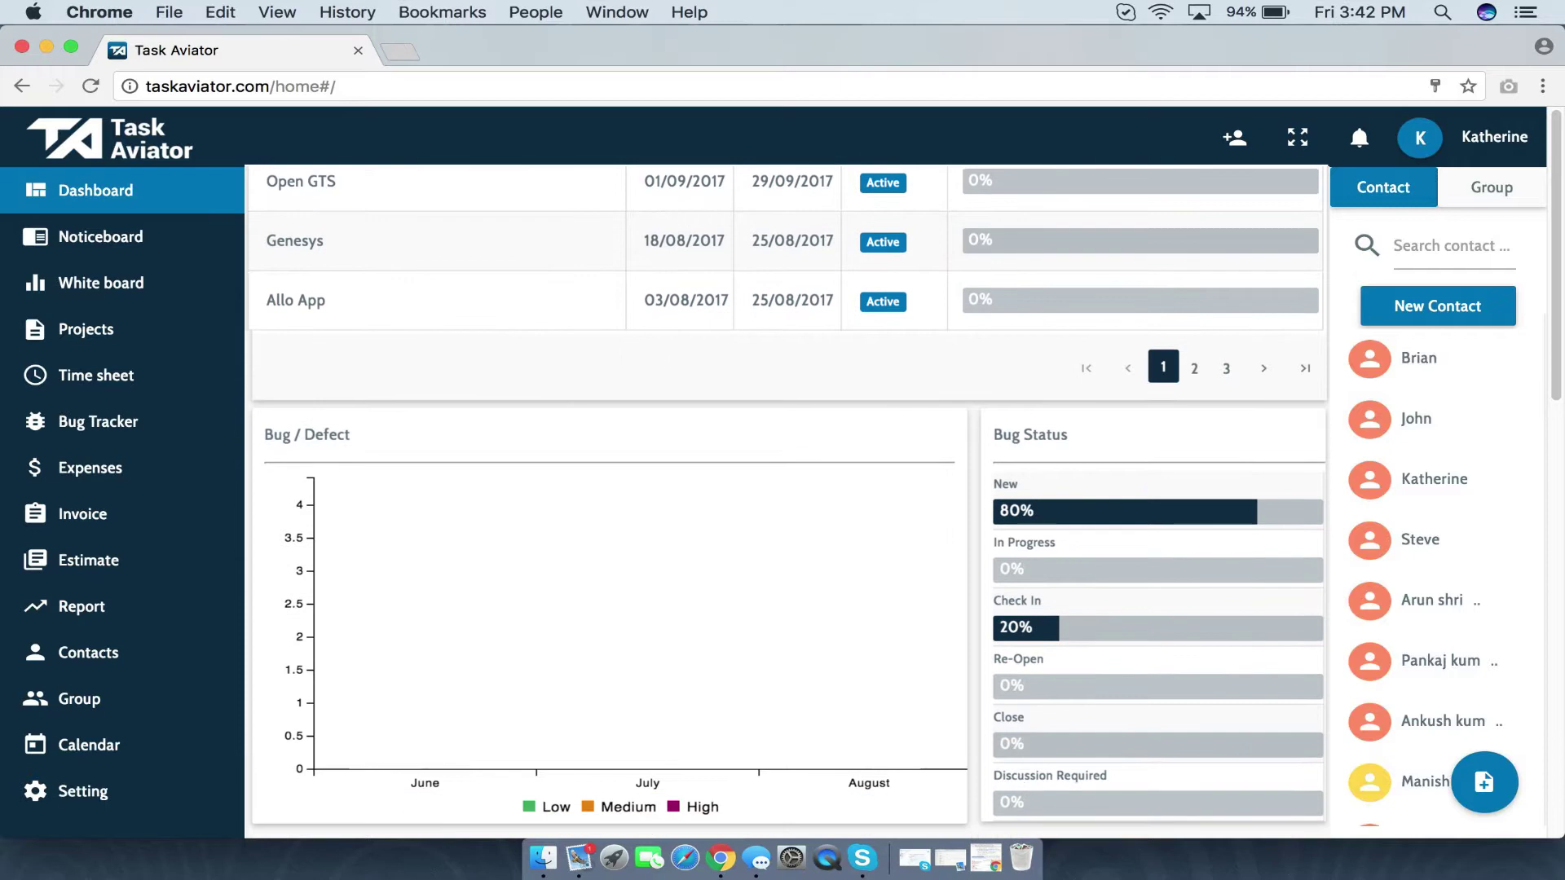